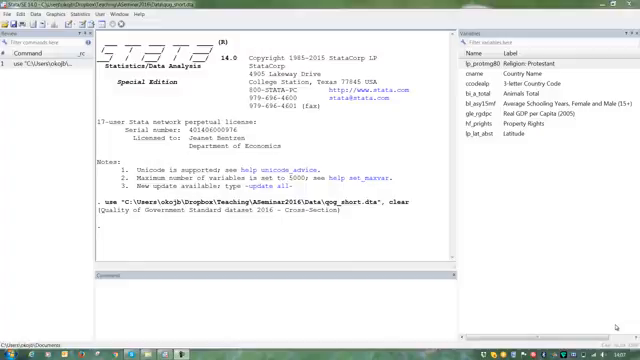
Draw a scatter plot of gle_rgdpc (real GDP per capita) against hf_prights (property rights)
left_click(368, 304)
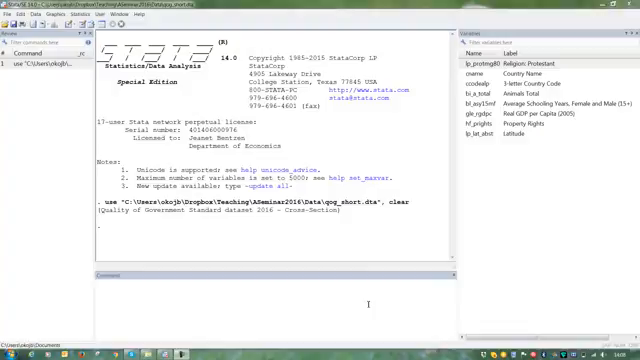
type("scatter")
left_click(478, 114)
double_click(478, 114)
double_click(476, 124)
key("Return")
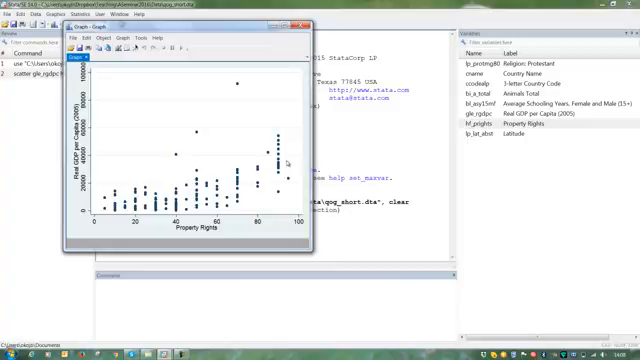
Regress gle_rgdpc on hf_prights, lp_lat_abst and lp_protmg80 with robust standard errors
left_click(304, 26)
double_click(108, 283)
type("reg")
double_click(490, 134)
double_click(480, 64)
left_click(297, 284)
type(", r")
key("Return")
type("avplot")
type("f_prights")
Produce the added-variable plot for hf_prights (avplot) and position it beside the regression output
key("Return")
key("Page_Up")
key("Return")
left_click_drag(168, 27, 168, 202)
left_click_drag(189, 201, 189, 78)
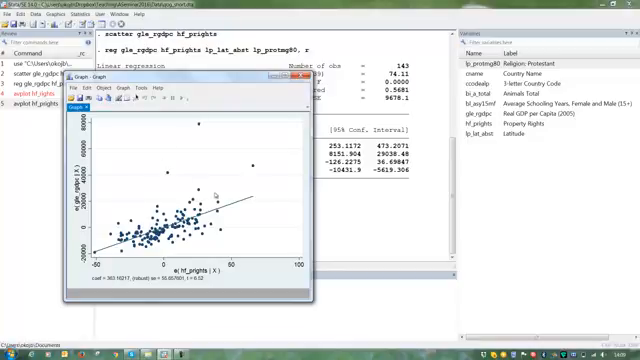
Redraw the hf_prights added-variable plot with points labelled by ccodealp country codes (mlab)
left_click(305, 78)
key("Page_Up")
type(", mlabel")
key("BackSpace")
key("BackSpace")
key("BackSpace")
key("BackSpace")
type("a")
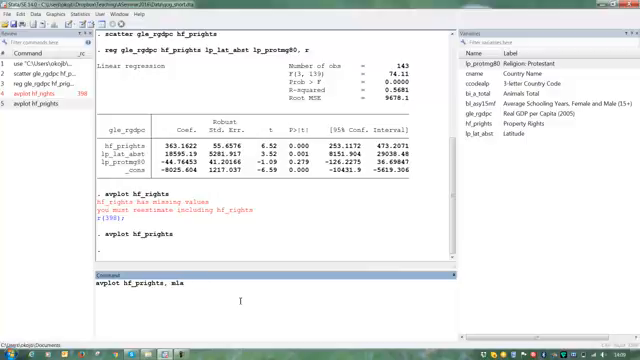
type("b(")
left_click(487, 84)
double_click(487, 84)
type(")")
key("Return")
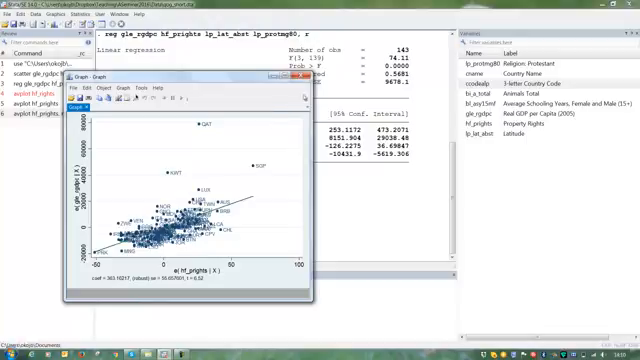
Re-run the robust regression with if ccodealp!="QAT" & !="KWT" & !="SGP", leaving 140 observations
left_click(304, 77)
key("Page_Up")
key("Page_Up")
key("Page_Up")
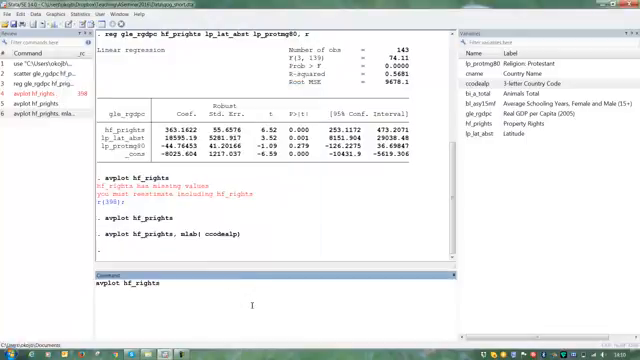
key("Page_Up")
type("if,")
double_click(478, 83)
type("!=\"QAT\" , r")
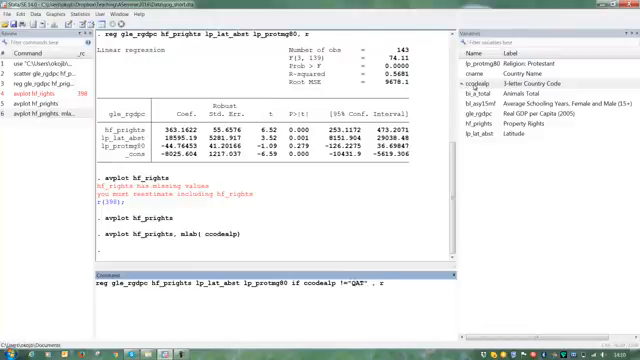
type("& ccodea")
type("lp!=\"KWT\" & ccodealp!=\"SQ")
type("P\"")
key("Return")
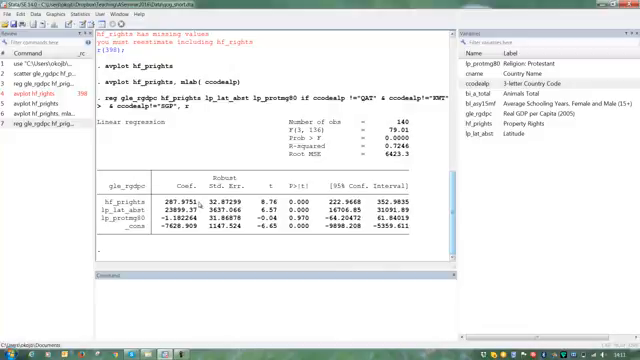